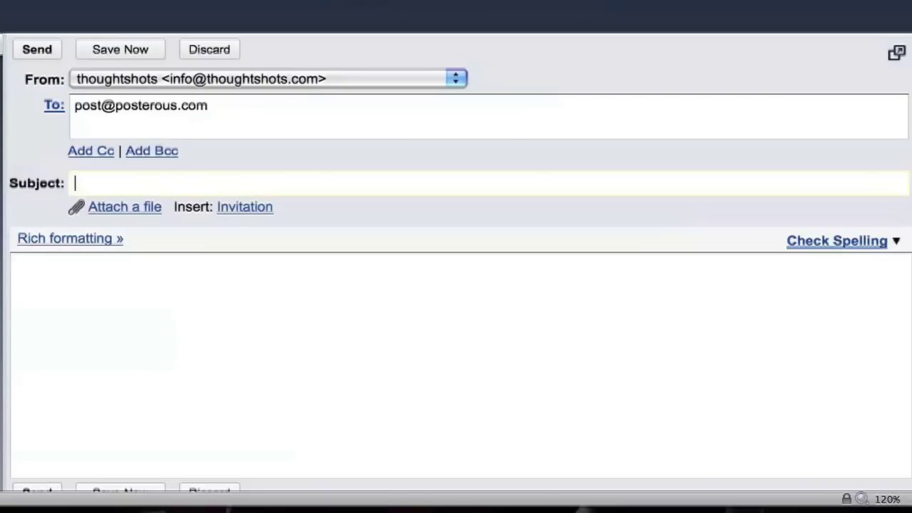
Step: Send the email with subject 'Hello World!' and body 'This is my first post'
type("Hello World!")
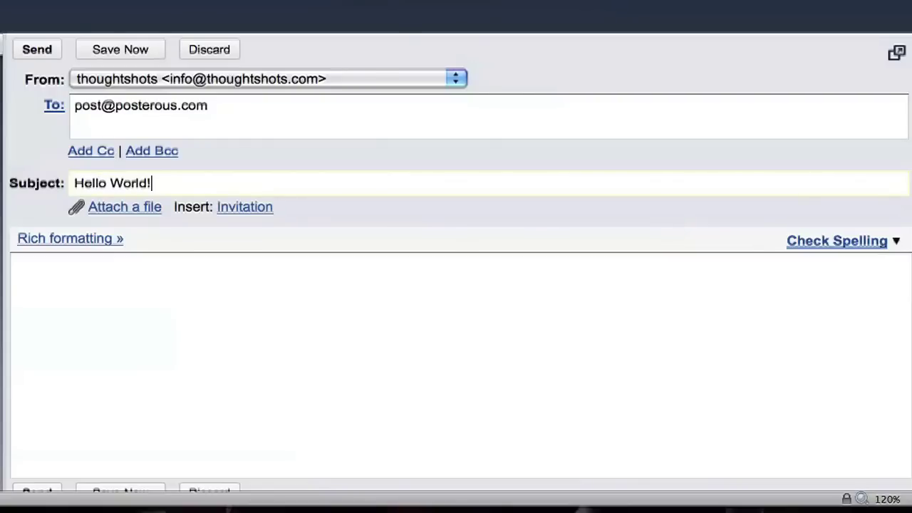
key("Tab")
type("This is my first post")
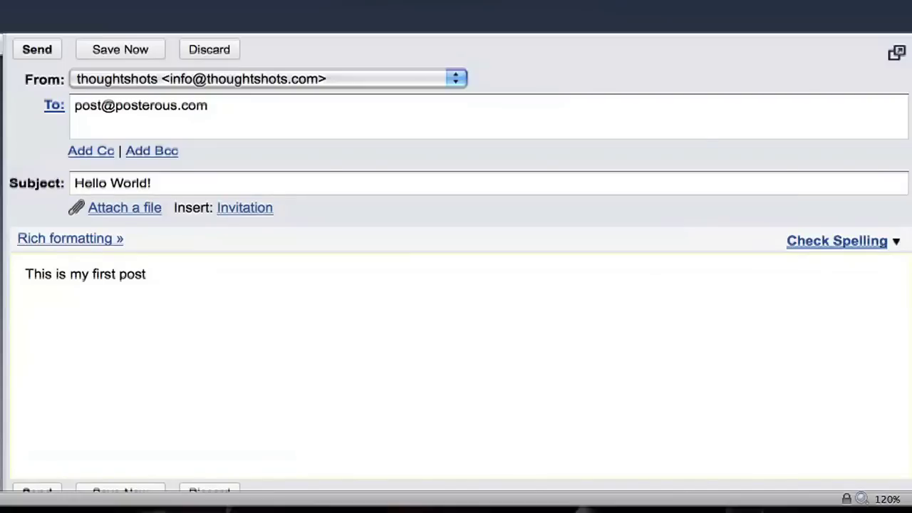
left_click(38, 50)
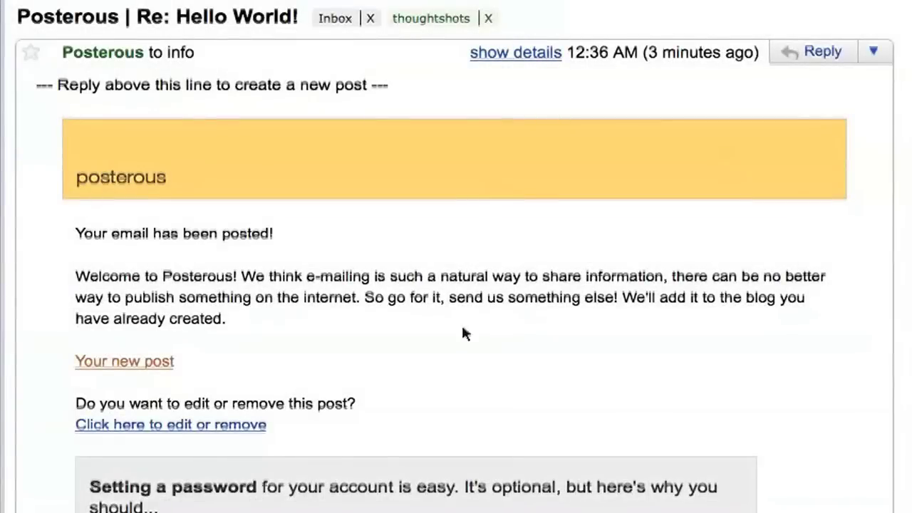
Step: From Posterous's reply email, open the new Hello World! post and begin claiming the blog
scroll(458, 363, "down", 3)
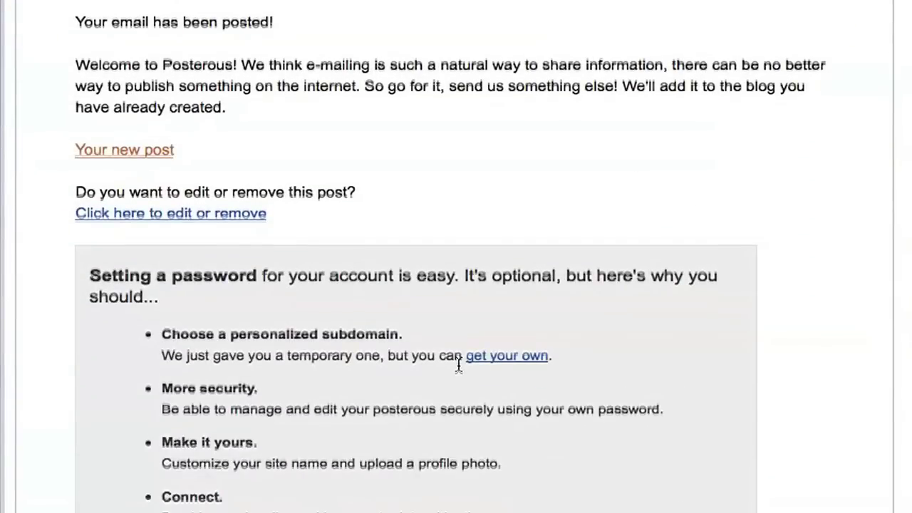
left_click(145, 149)
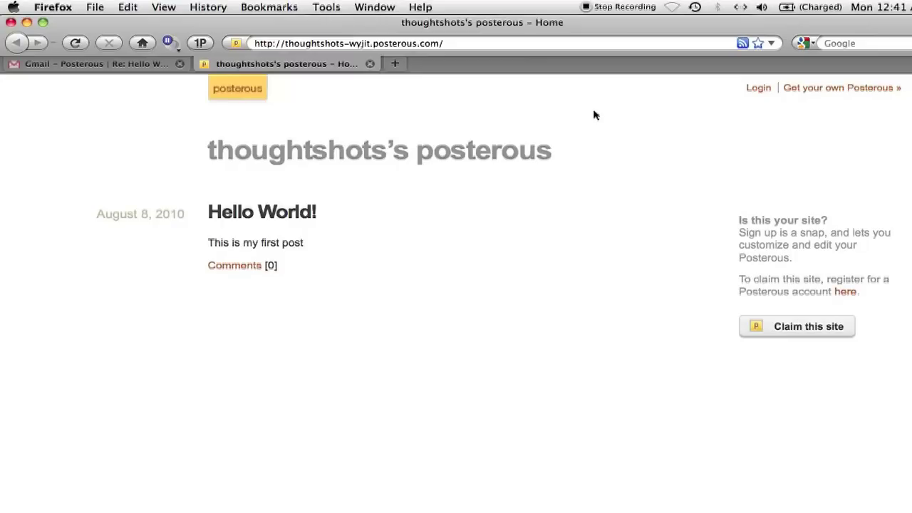
left_click(774, 336)
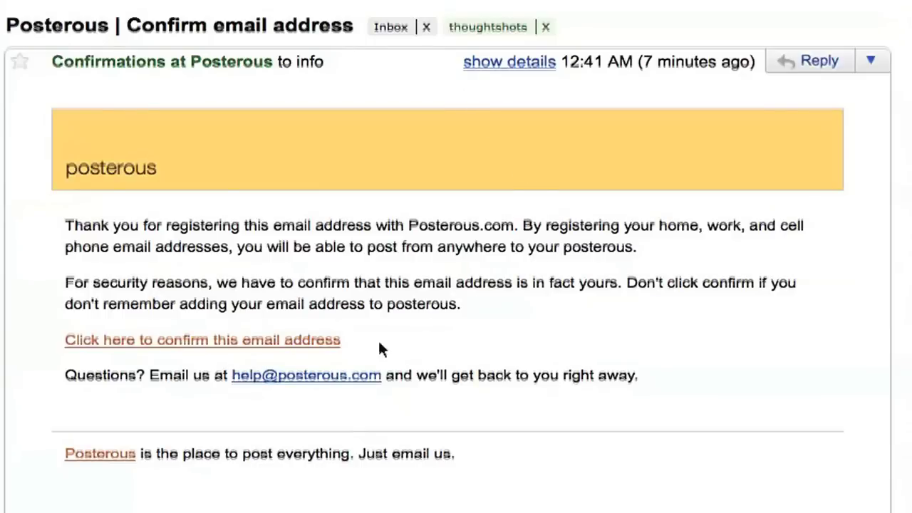
Step: Confirm the registered email address, then scroll through the Manage page's contact info
left_click(339, 349)
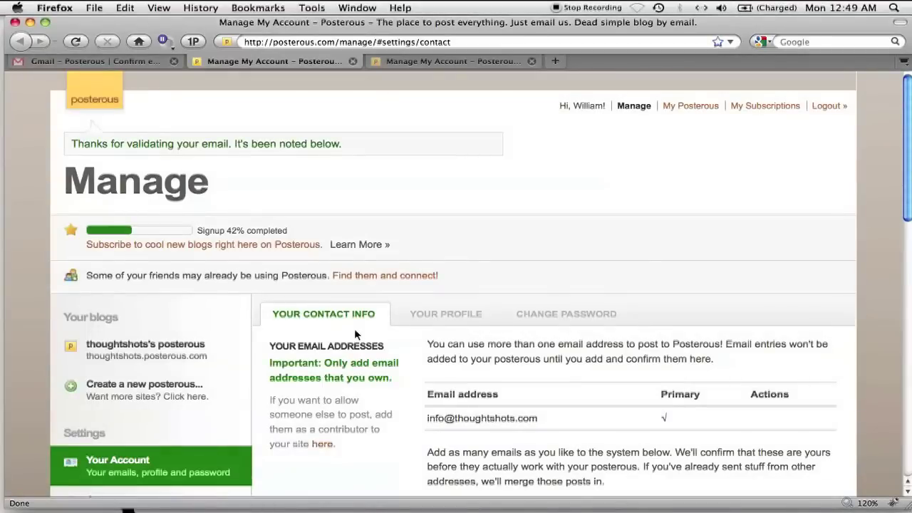
scroll(554, 360, "down", 3)
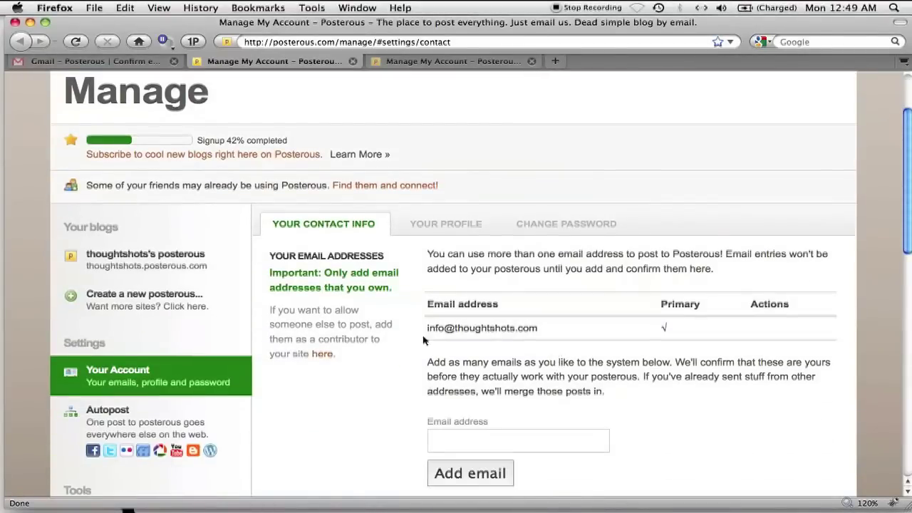
scroll(707, 369, "down", 3)
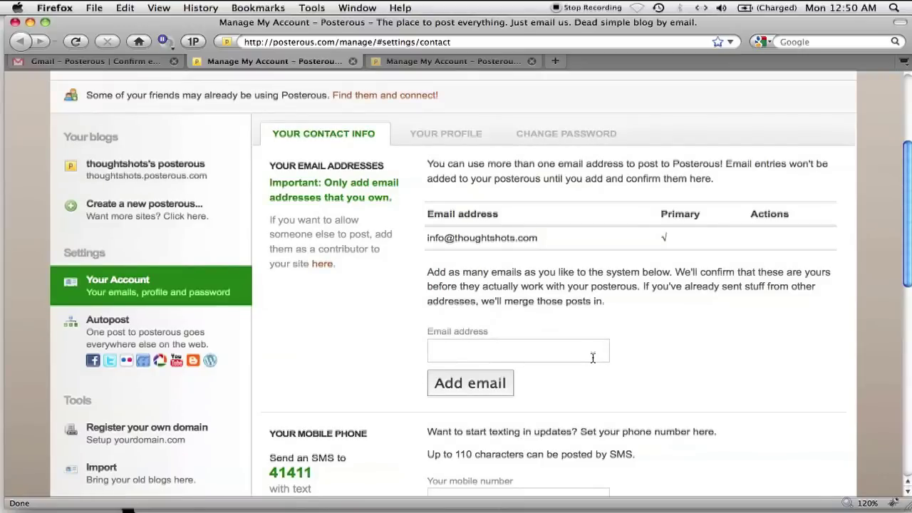
scroll(626, 356, "down", 5)
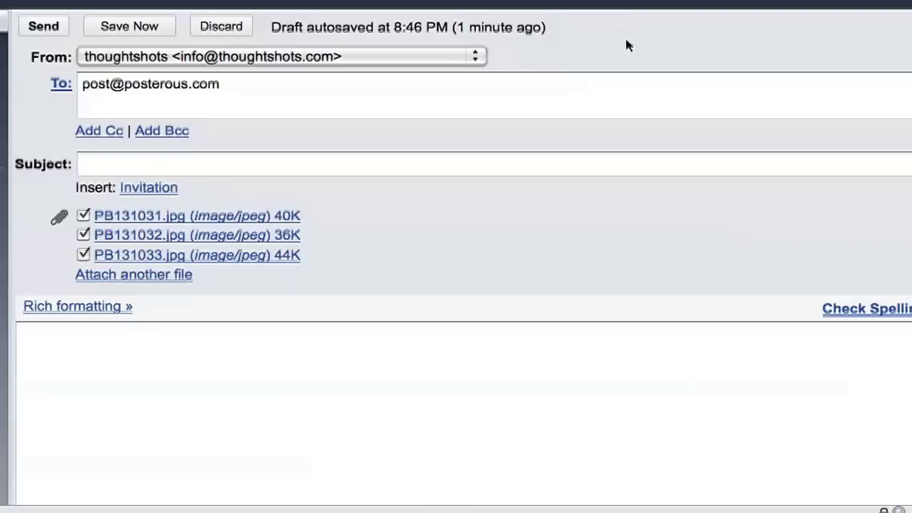
Step: Write the 'Here is some media' email with a note about the photos and the pasted YouTube link
left_click(625, 37)
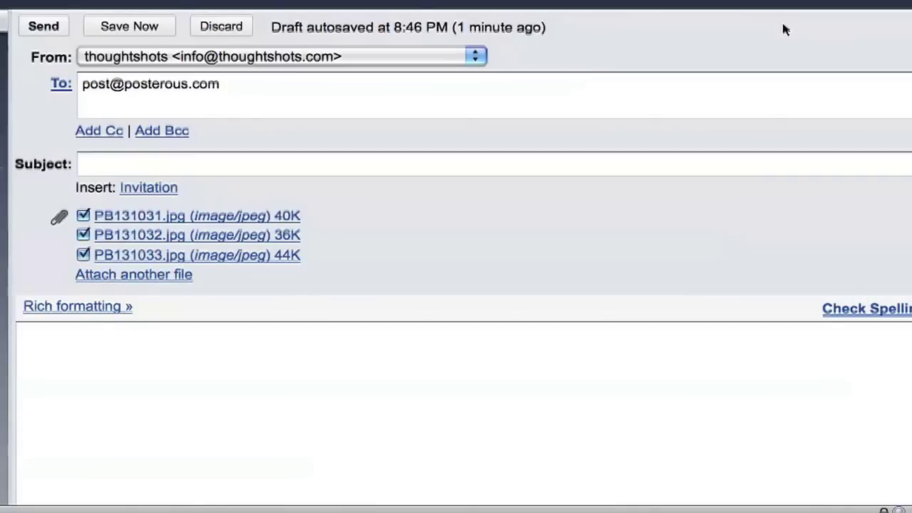
left_click(591, 168)
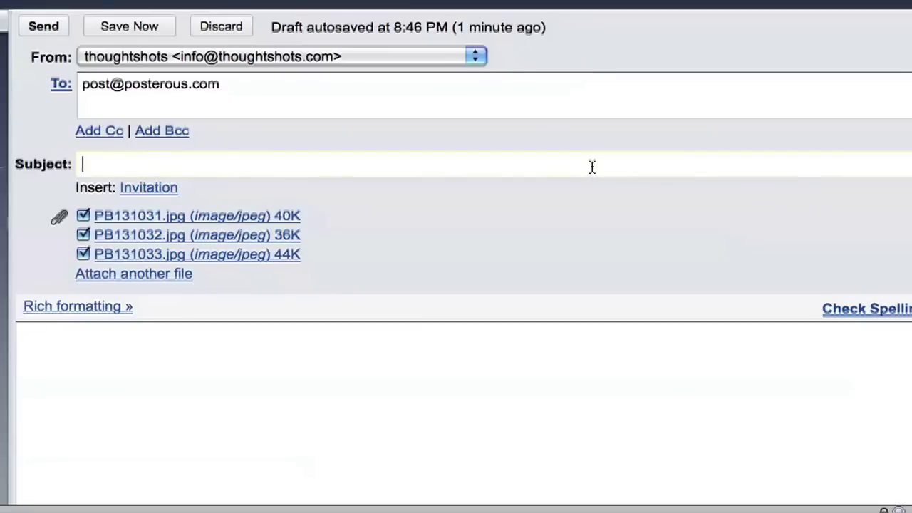
type("Here is some media")
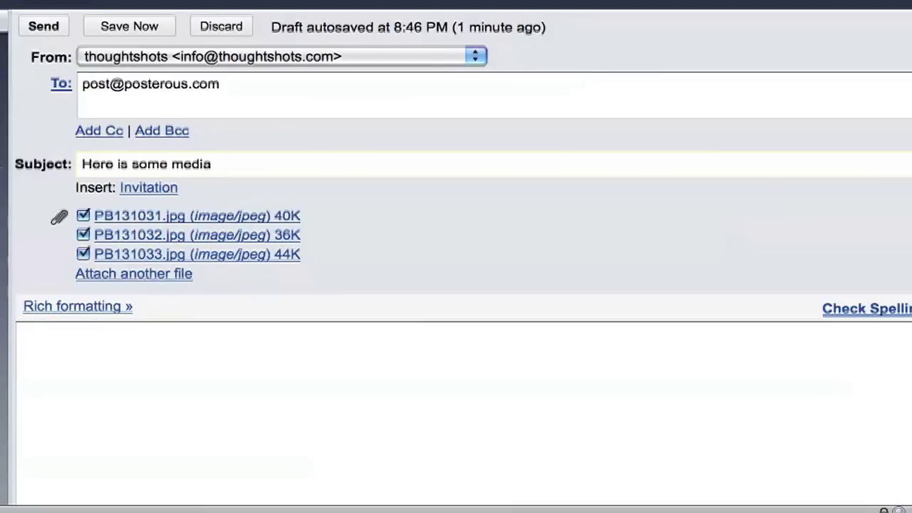
left_click(379, 339)
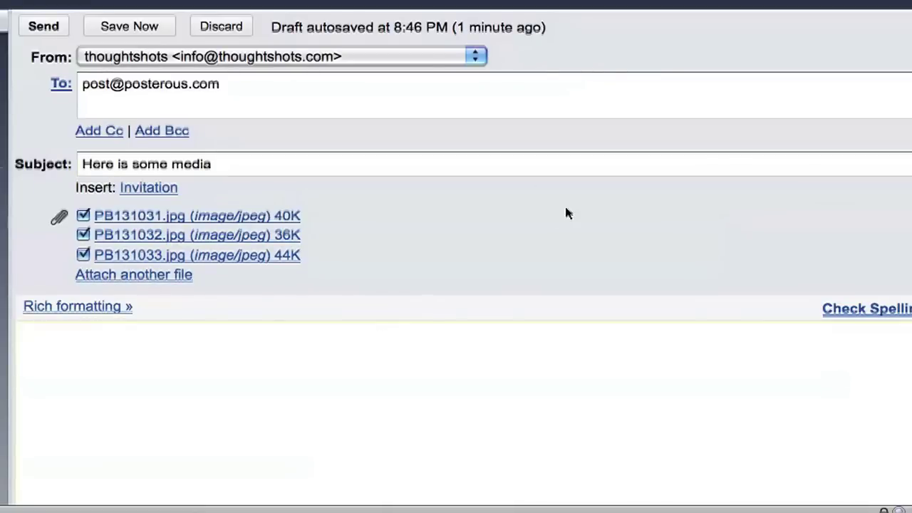
type("I attached these photos, and I'll post a link to my latest Youtube video.")
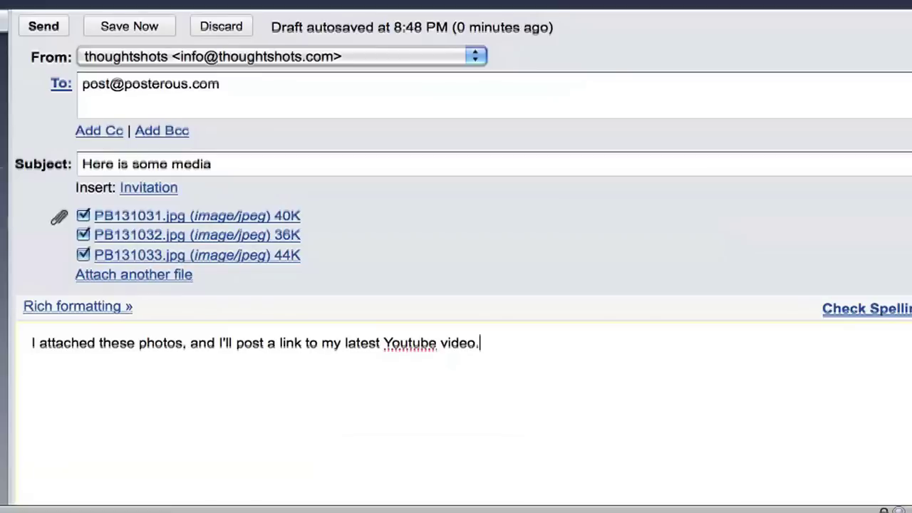
key("Return")
type("http://www.youtube.com/watch?v=ecXEMiFcv5E")
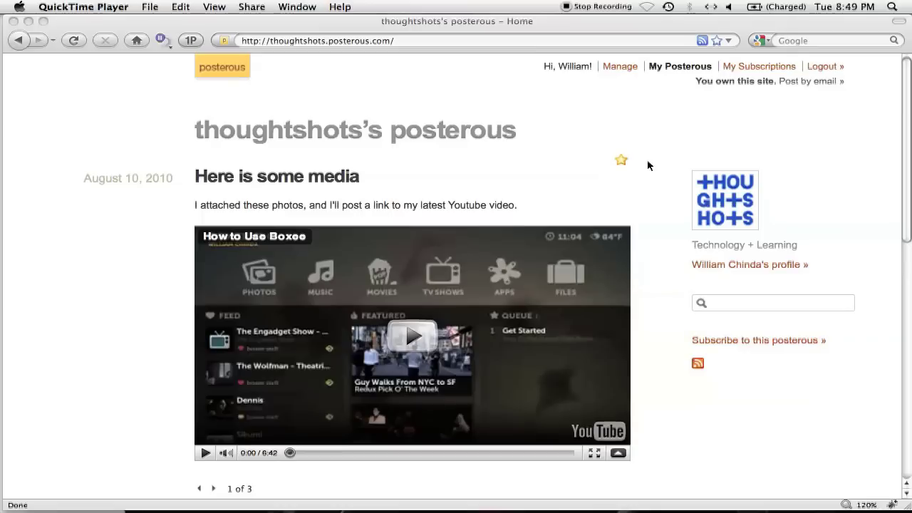
scroll(646, 165, "down", 3)
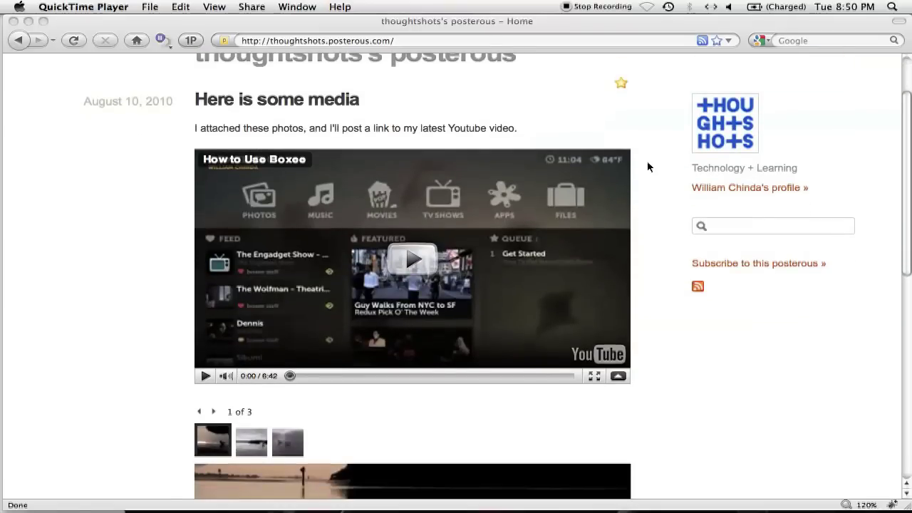
scroll(648, 167, "down", 3)
scroll(649, 166, "down", 1)
scroll(648, 165, "down", 3)
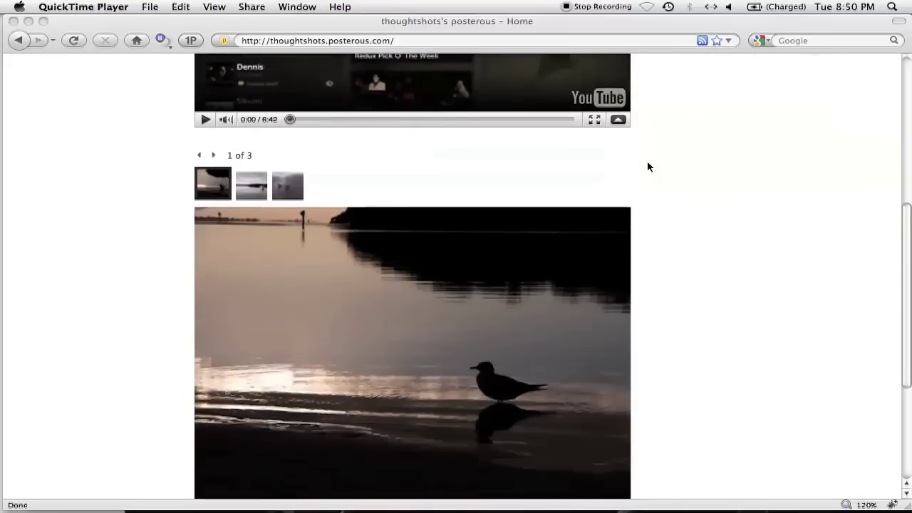
scroll(647, 165, "down", 2)
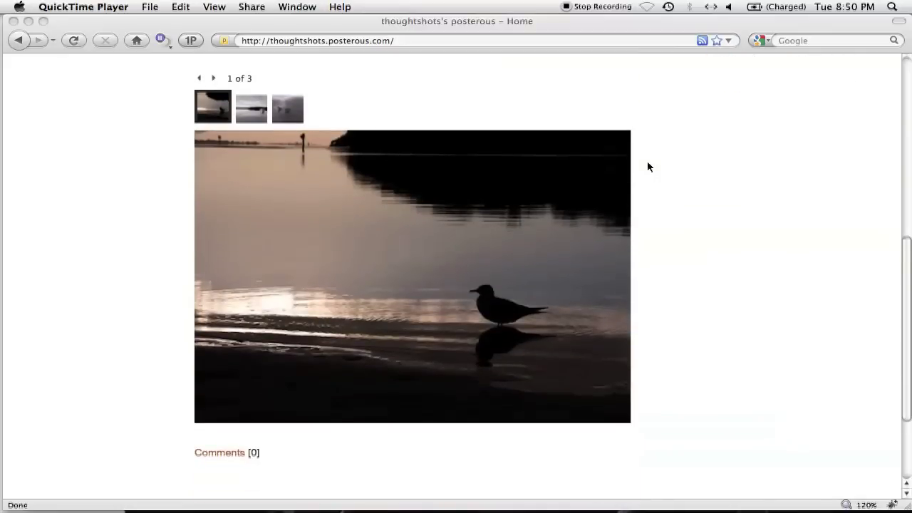
left_click(216, 79)
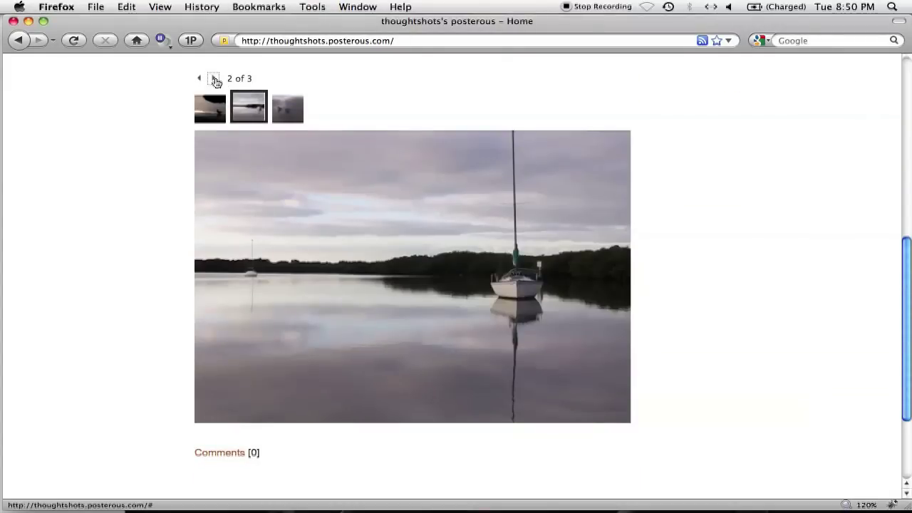
left_click(215, 79)
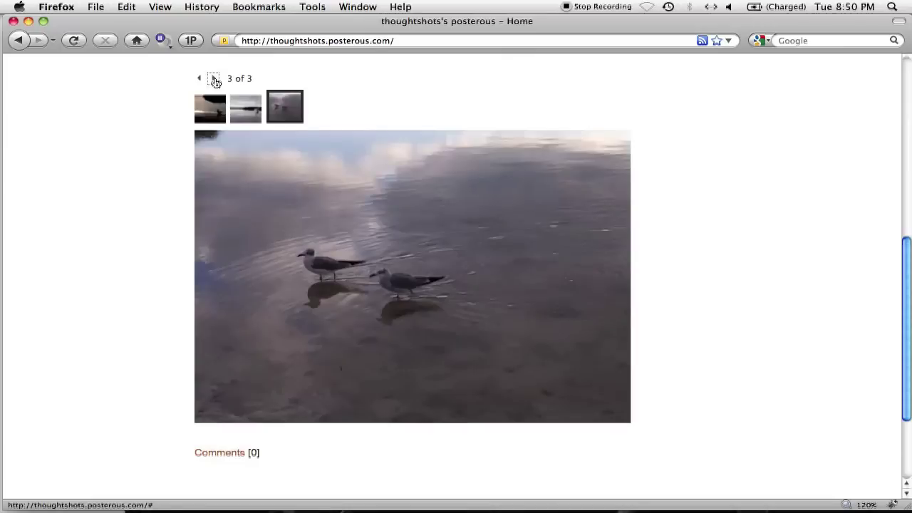
left_click(200, 78)
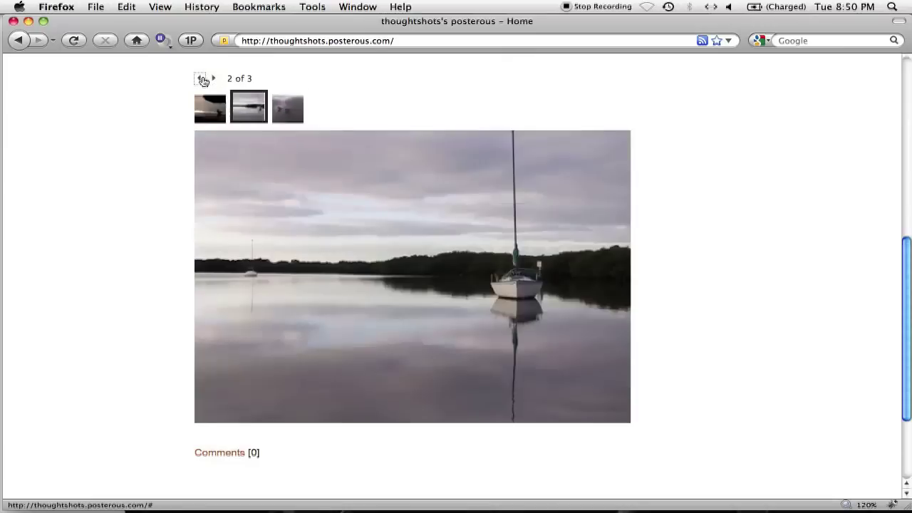
left_click(200, 78)
scroll(168, 106, "down", 3)
scroll(168, 110, "up", 10)
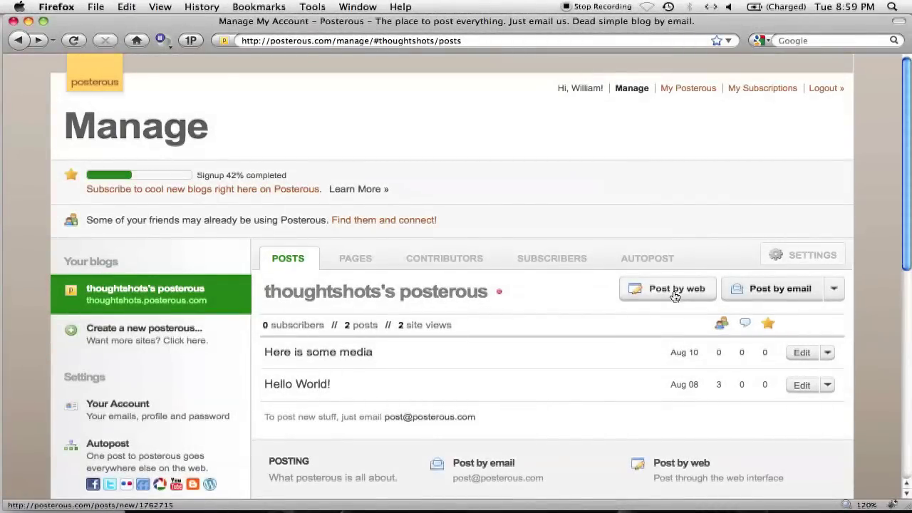
Step: Start a web post titled 'Here is a post from the web' with body 'Here is the third post.'
left_click(674, 291)
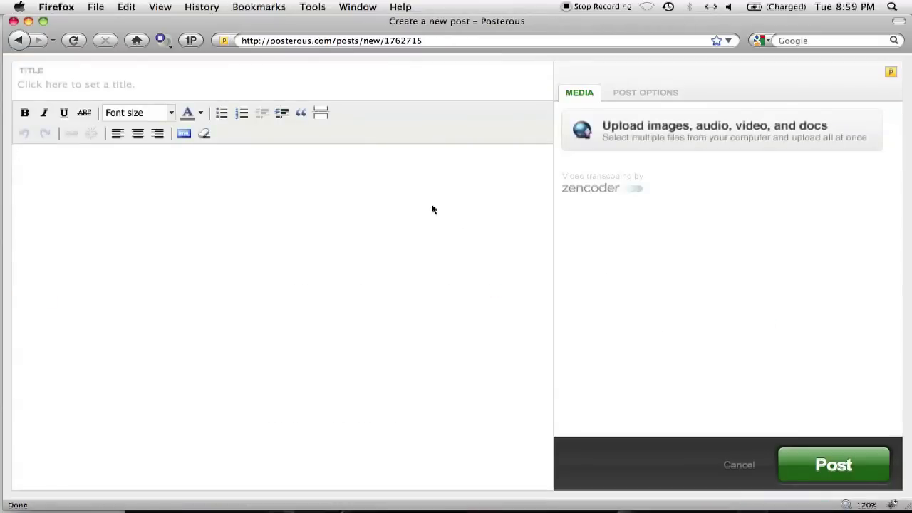
left_click(145, 84)
type("Here is a post from the web")
key("Tab")
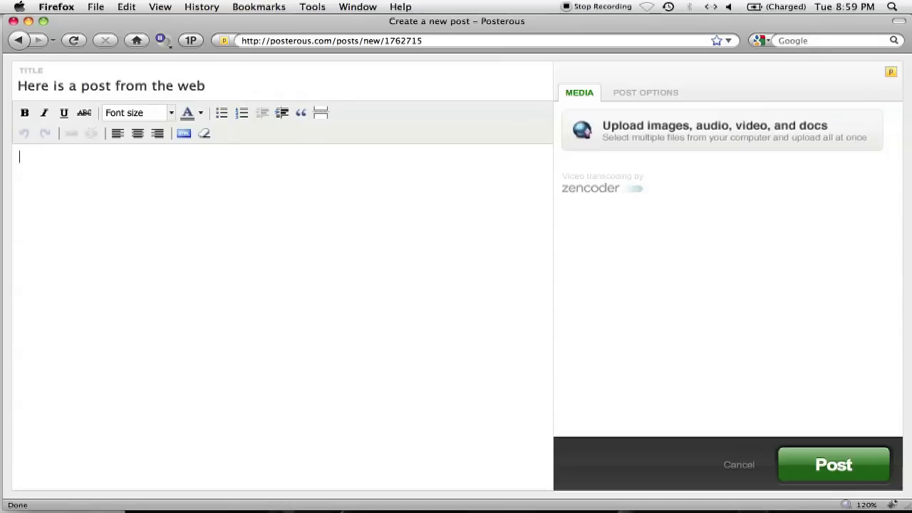
type("Here is the third post.")
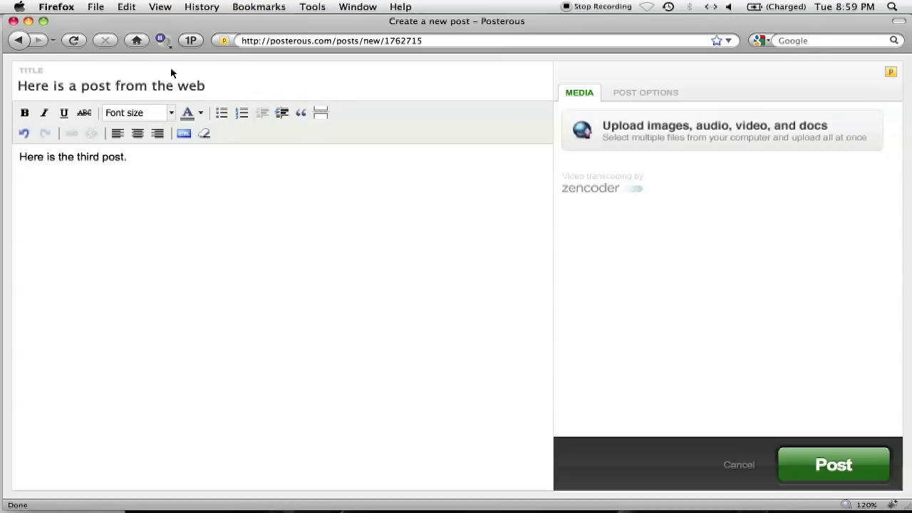
Step: Upload the three sample JPGs as a gallery, review it, and publish the post
left_click(603, 128)
left_click(353, 123)
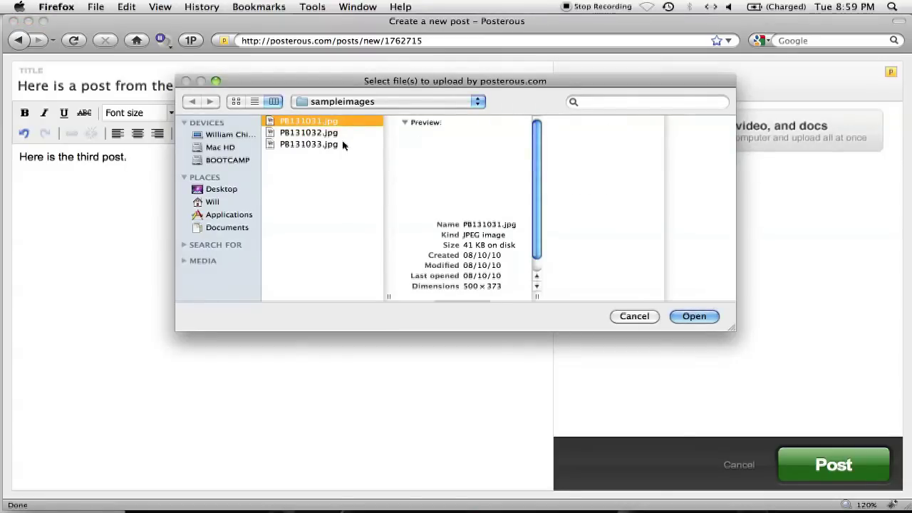
left_click(345, 146, "shift")
left_click(693, 317)
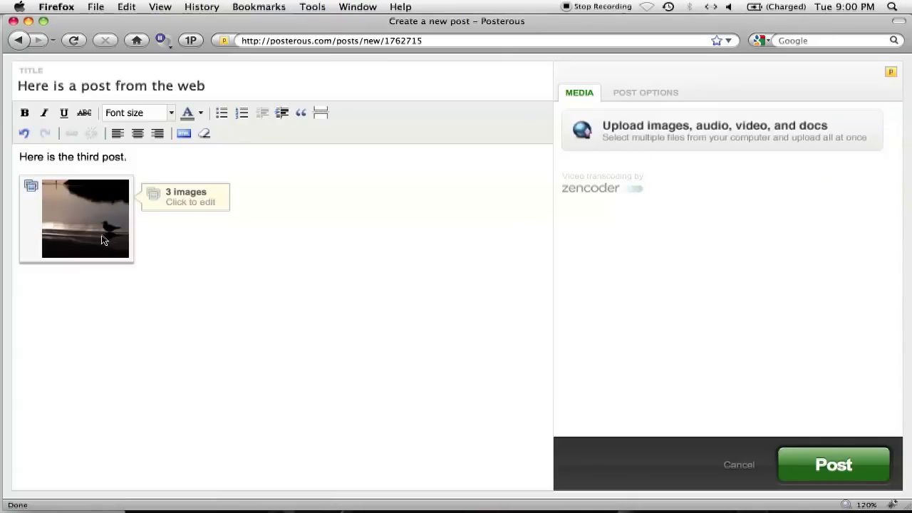
left_click(102, 240)
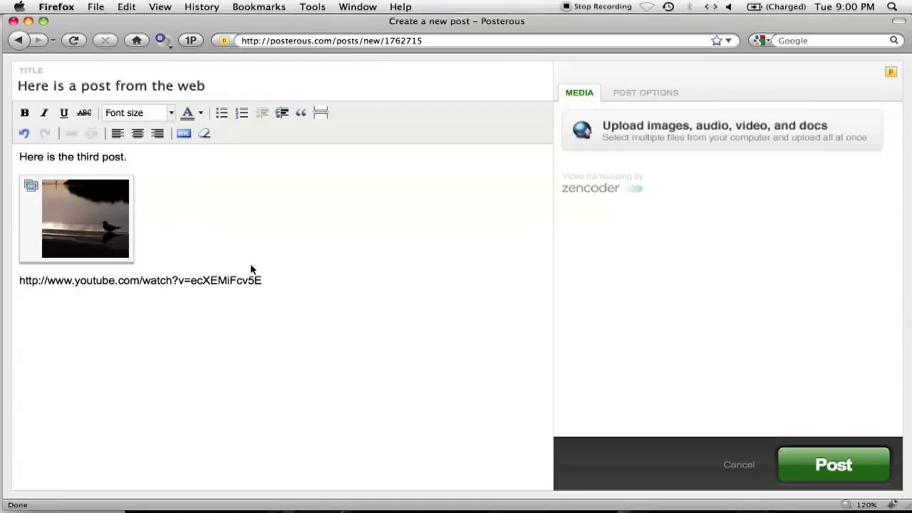
left_click(824, 464)
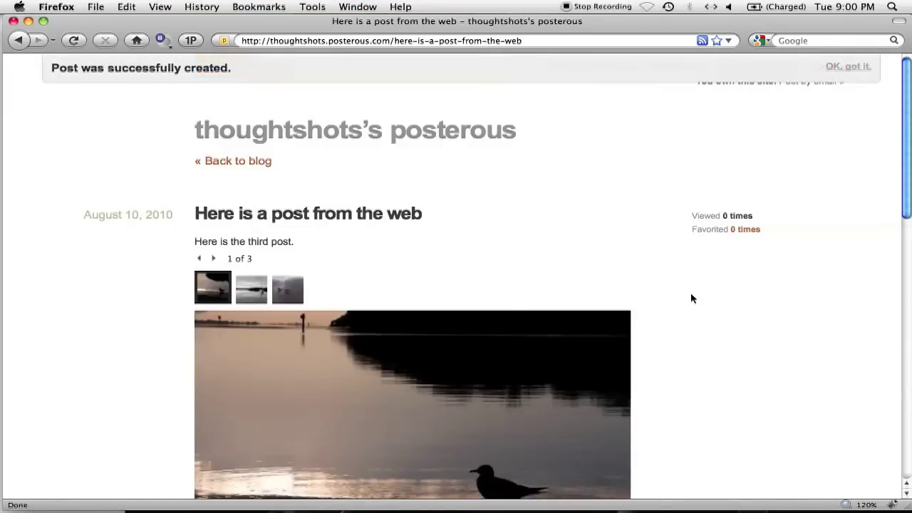
Step: Scroll through the published post to review its text and photo gallery
scroll(656, 310, "down", 8)
scroll(656, 310, "down", 8)
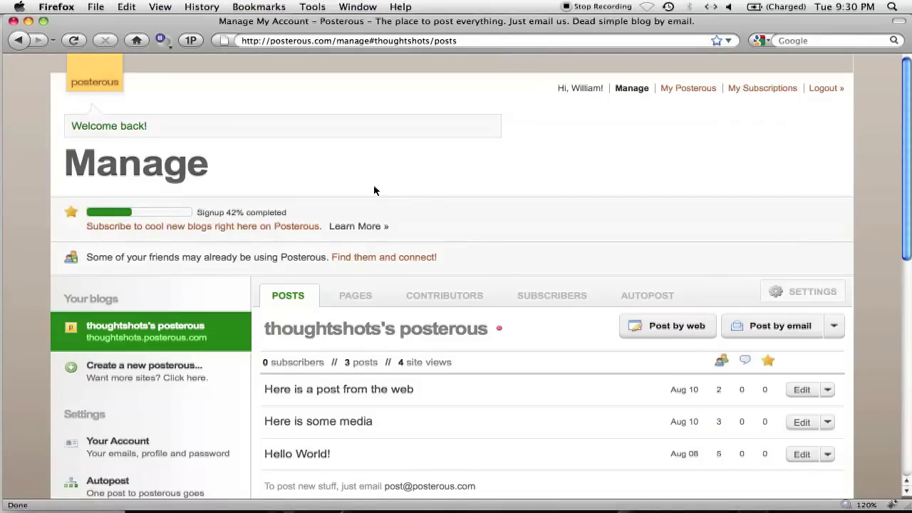
Step: Create a static page titled 'About me' with the pasted description and save it
left_click(363, 298)
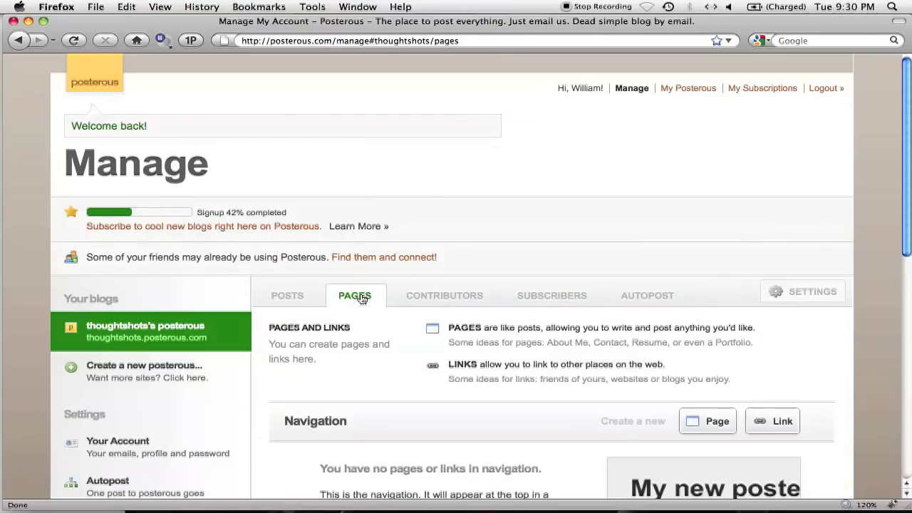
scroll(399, 384, "down", 3)
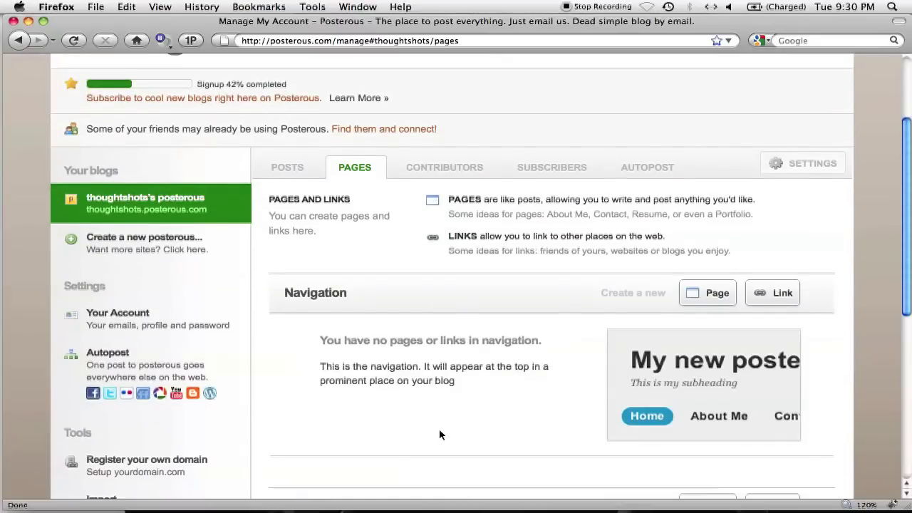
left_click(713, 302)
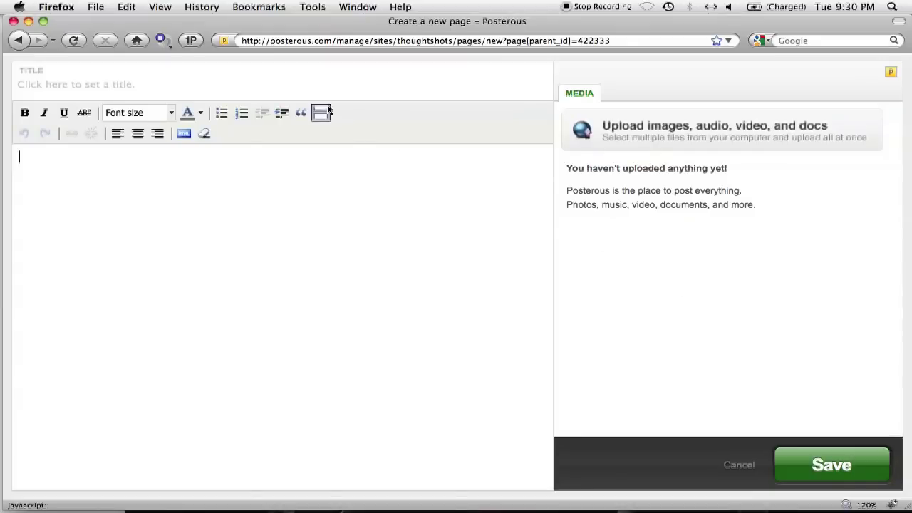
left_click(312, 88)
type("About me")
key("Tab")
type("Here is my posterous page! It will be static, and is something I want my readers to be able to access easily.")
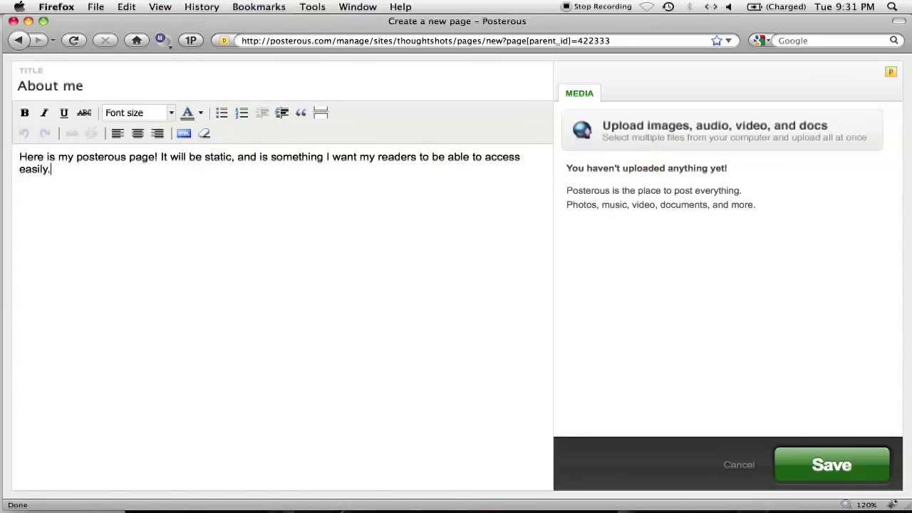
left_click(785, 454)
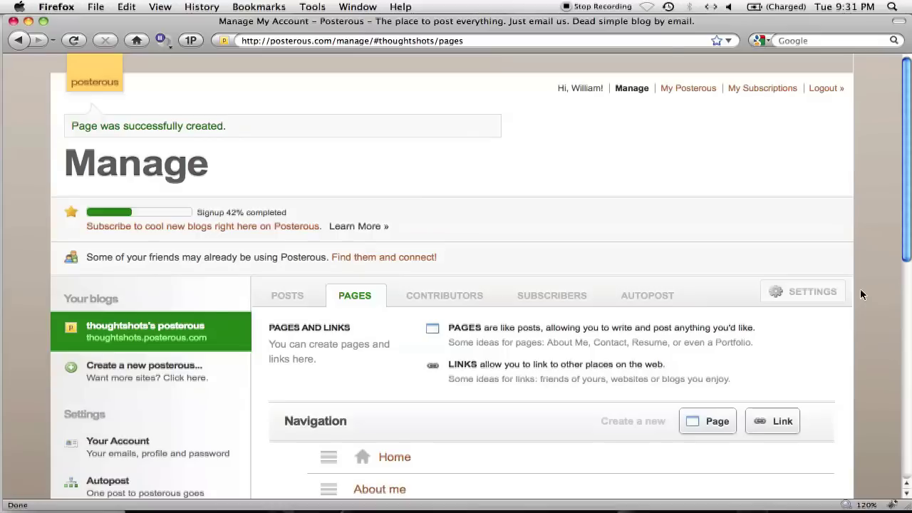
Step: Check that the About me page is reachable from the blog's public home page
scroll(859, 294, "down", 2)
scroll(860, 292, "down", 3)
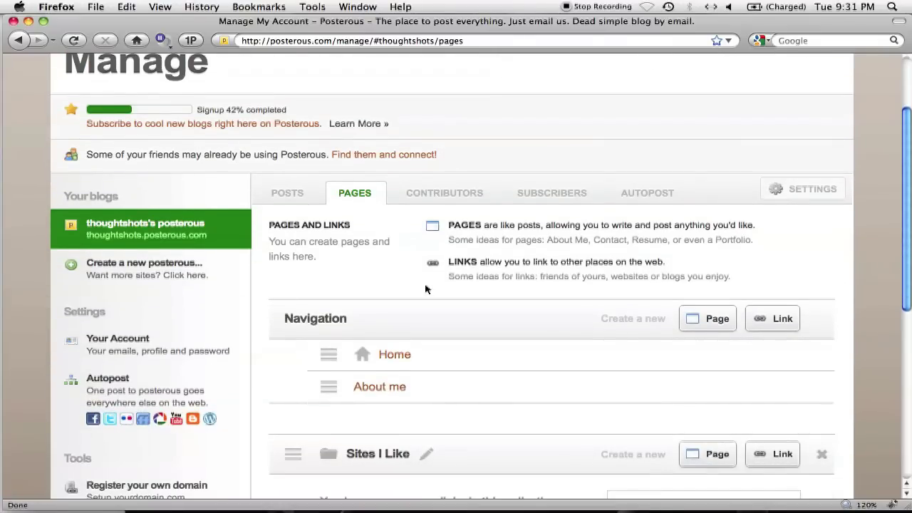
left_click(394, 354)
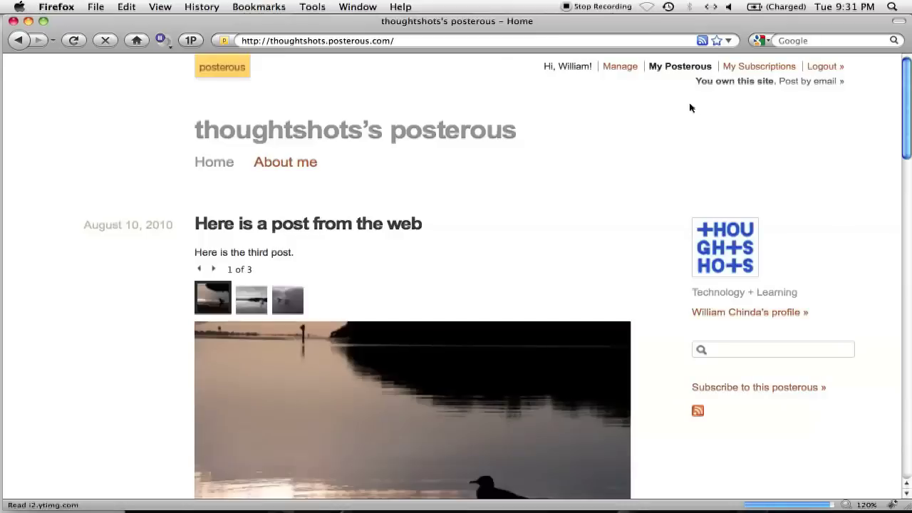
left_click(290, 171)
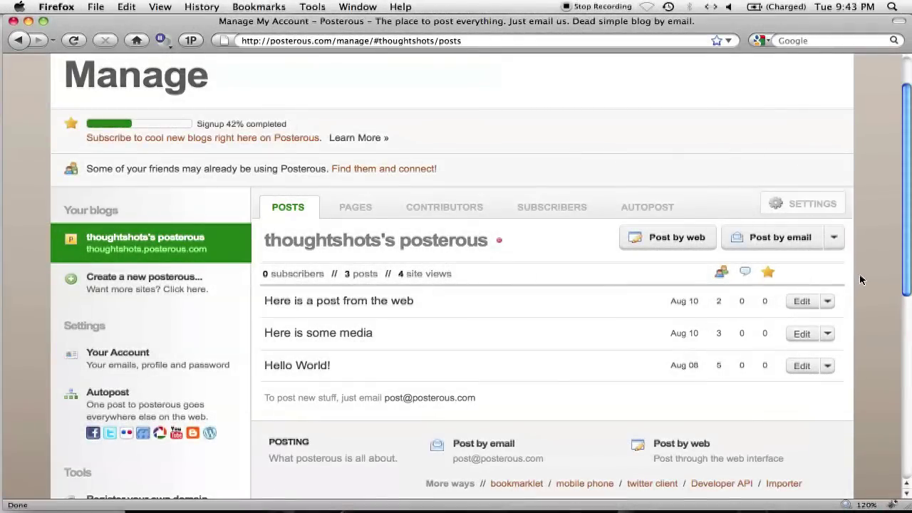
Step: Review the customized yellow theme and confirm applying it to the site
scroll(858, 274, "down", 3)
scroll(859, 274, "down", 2)
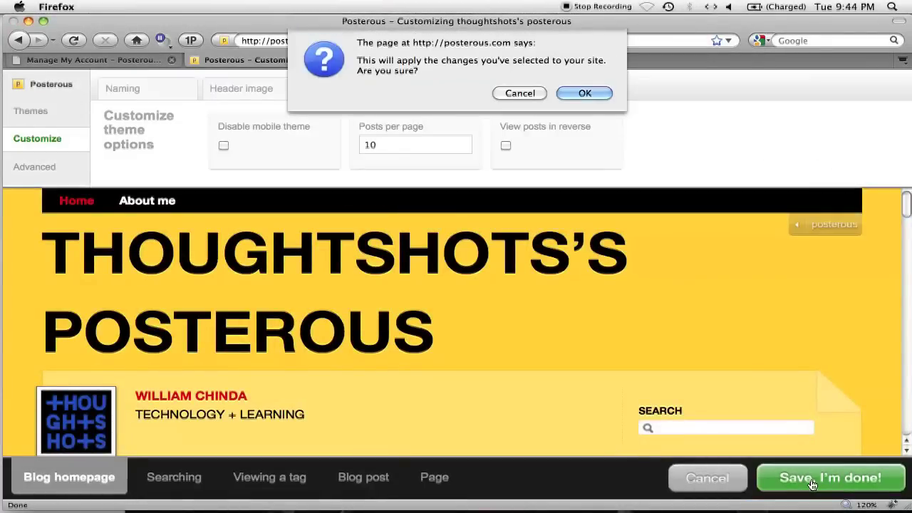
left_click(590, 95)
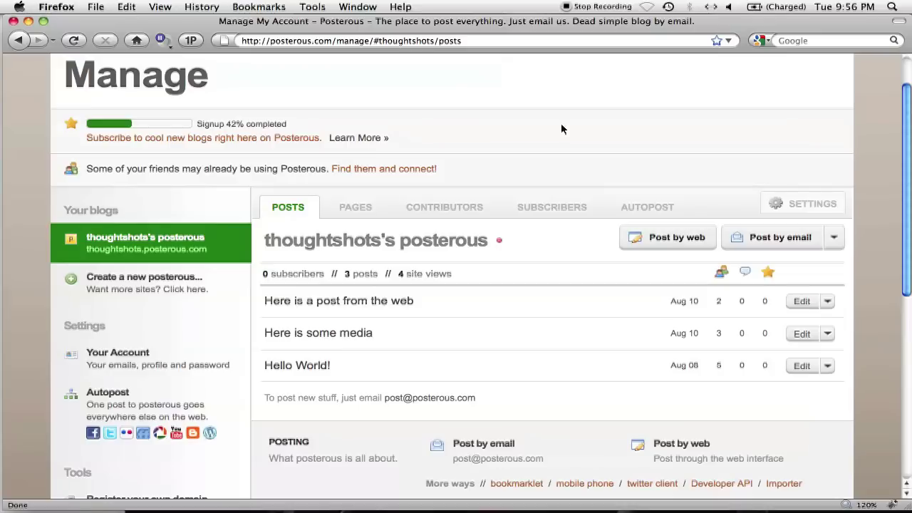
Step: Add Twitter as an autopost service from the AUTOPOST settings
left_click(654, 213)
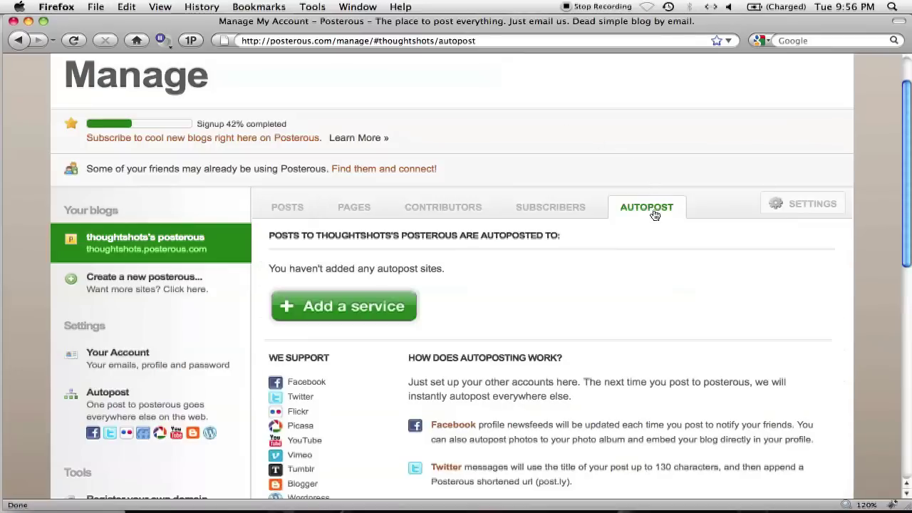
left_click(347, 312)
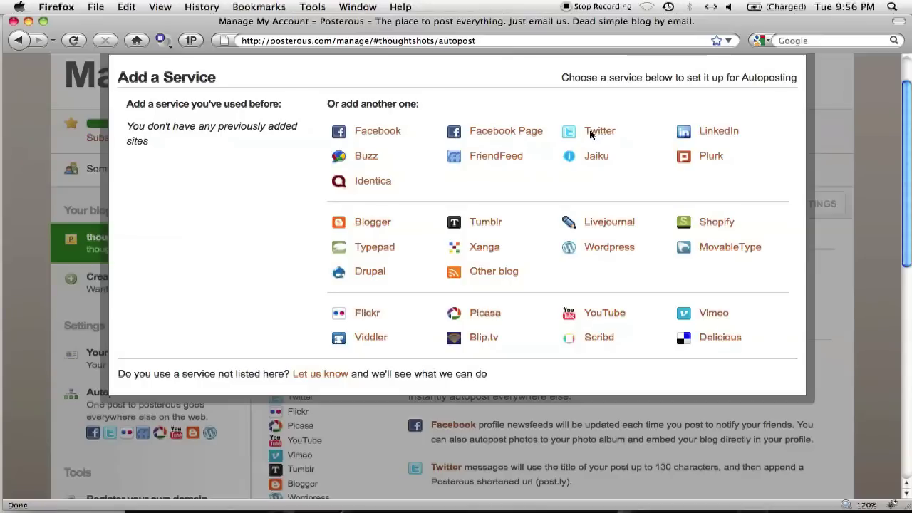
left_click(590, 131)
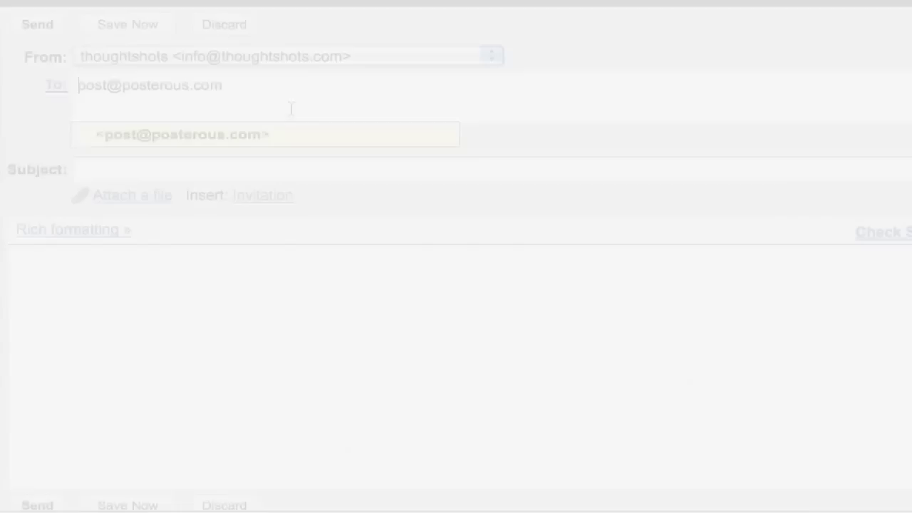
Step: Keep the post address as recipient and enter the subject 'Posterous test tweet'
left_click(316, 95)
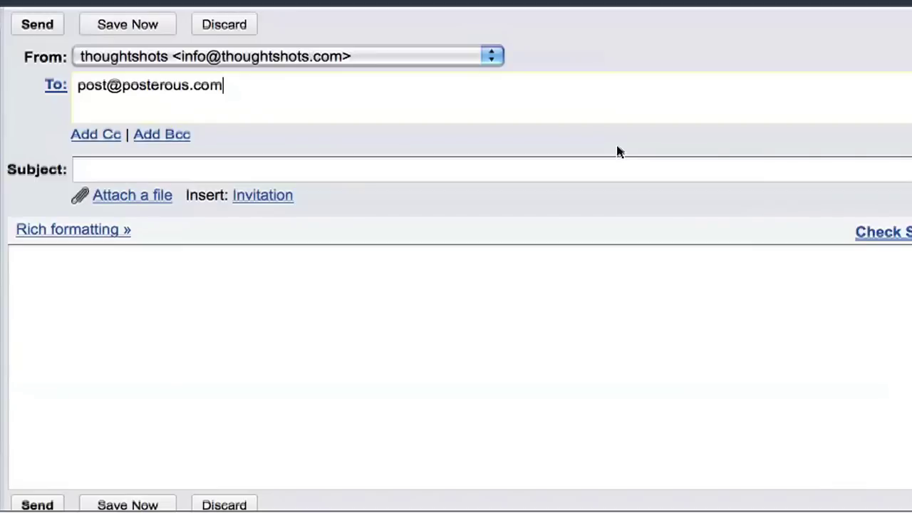
left_click(106, 84)
double_click(106, 85)
type("twitter")
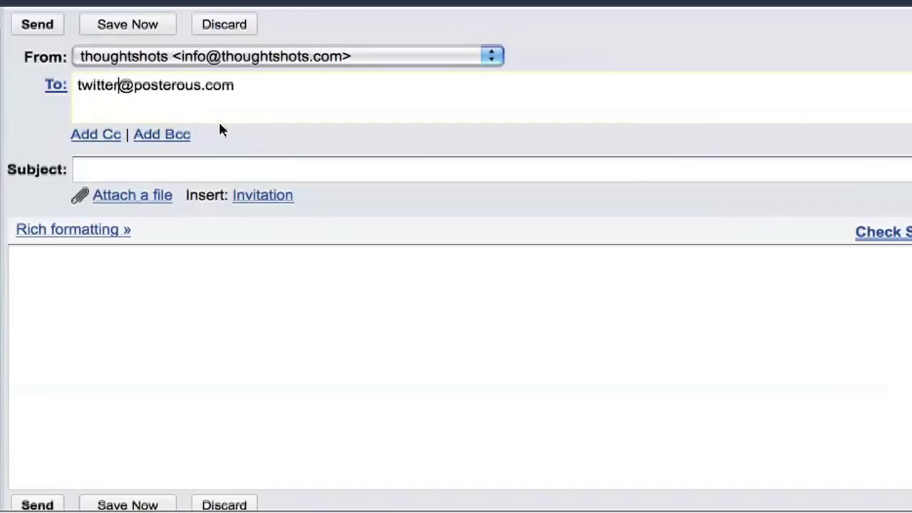
key("ctrl+z")
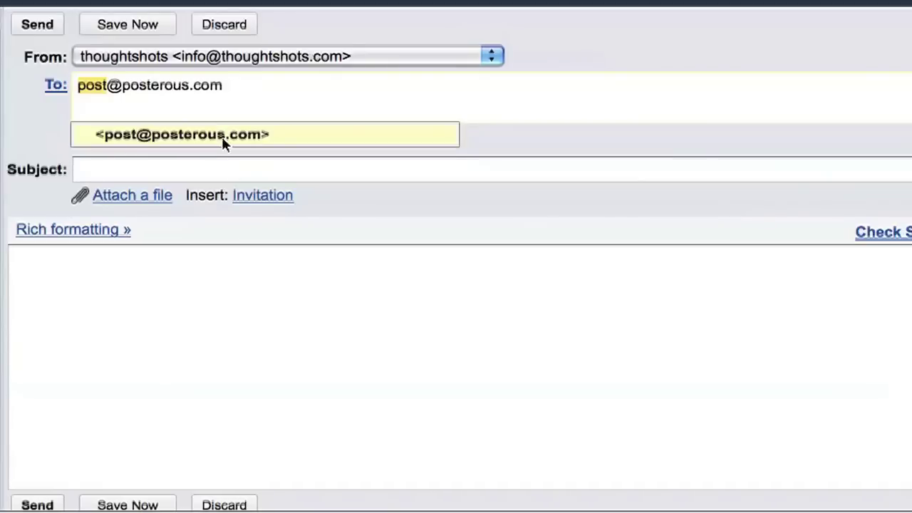
left_click(263, 173)
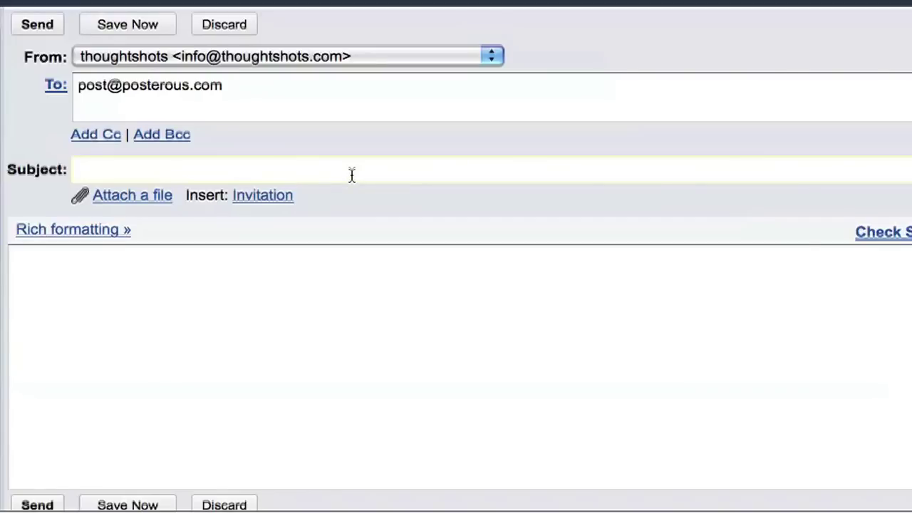
type("Posterous test")
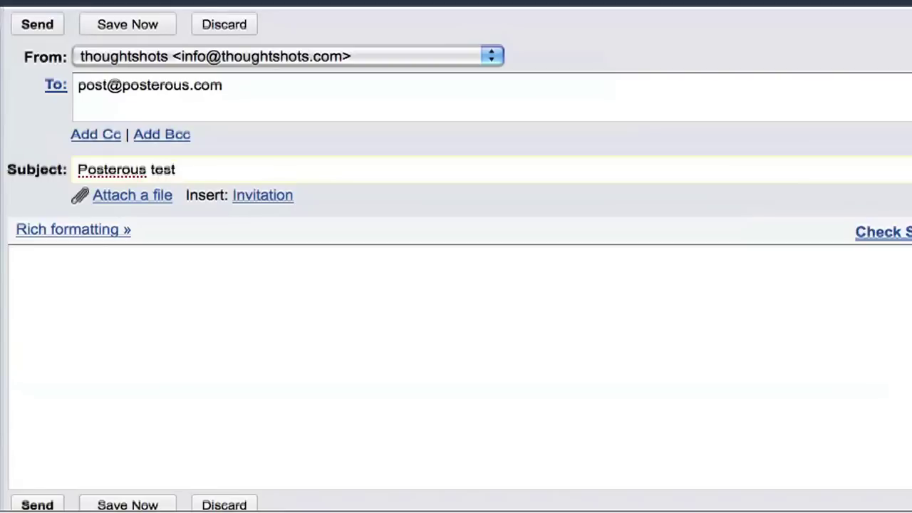
type(" tweet")
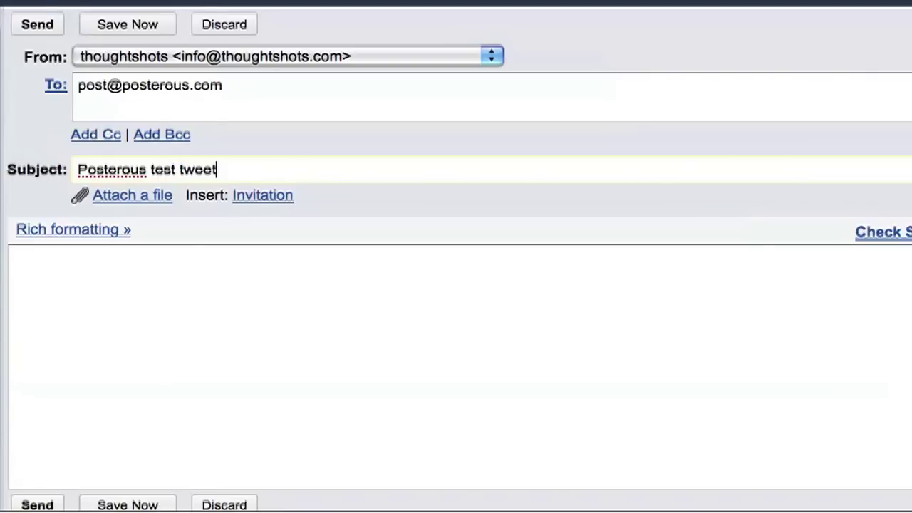